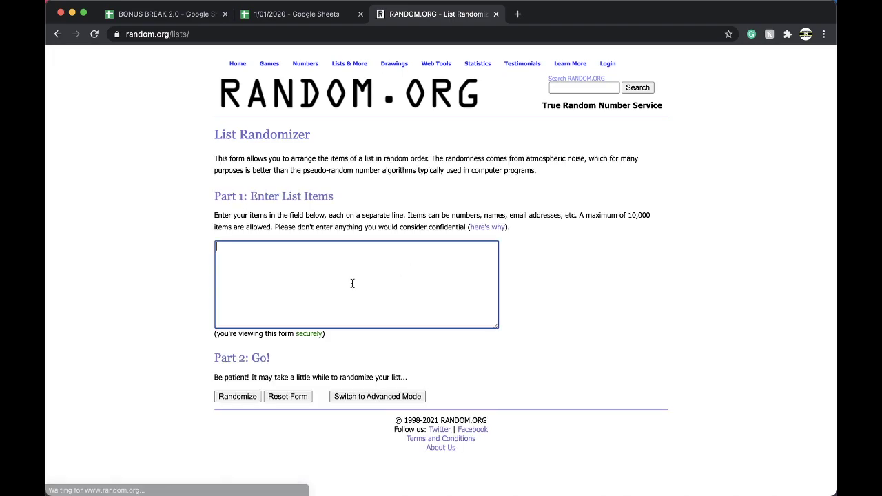
Step: Randomize the list of pack numbers five times in the RANDOM.ORG List Randomizer
{"action": "left_click", "coordinate": [237, 395]}
{"action": "left_click", "coordinate": [231, 407]}
{"action": "left_click", "coordinate": [229, 427]}
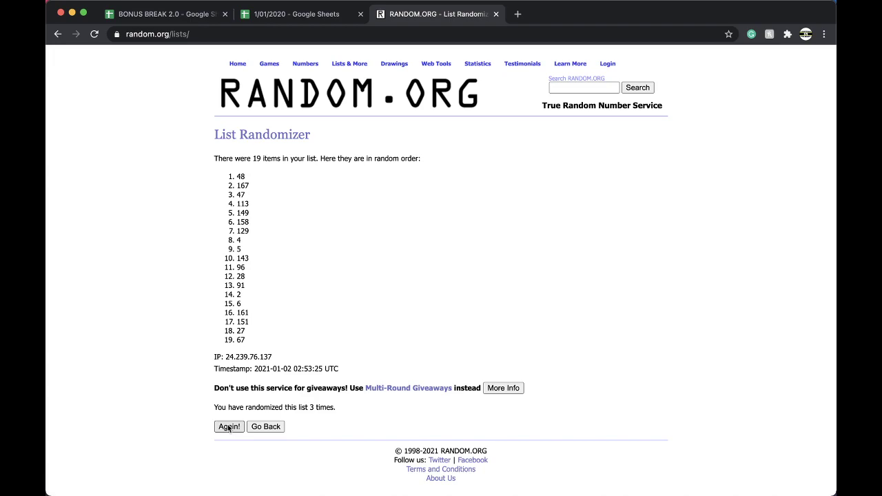
{"action": "left_click", "coordinate": [228, 428]}
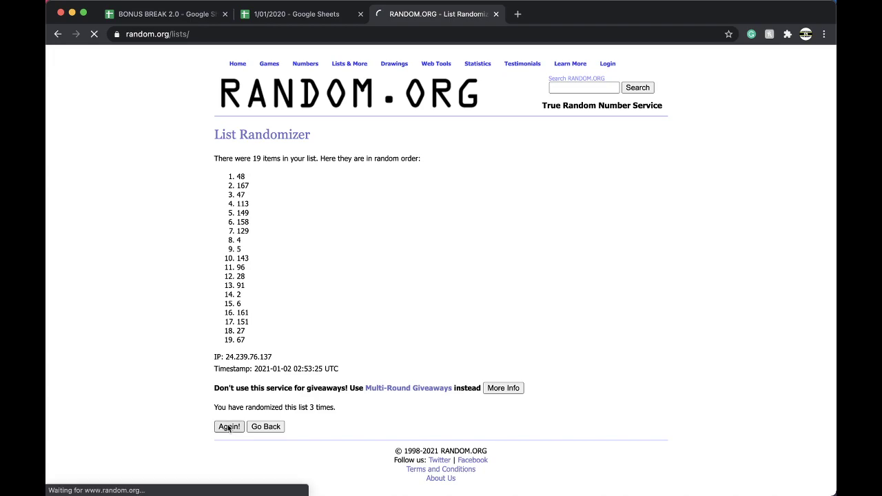
{"action": "left_click", "coordinate": [229, 427]}
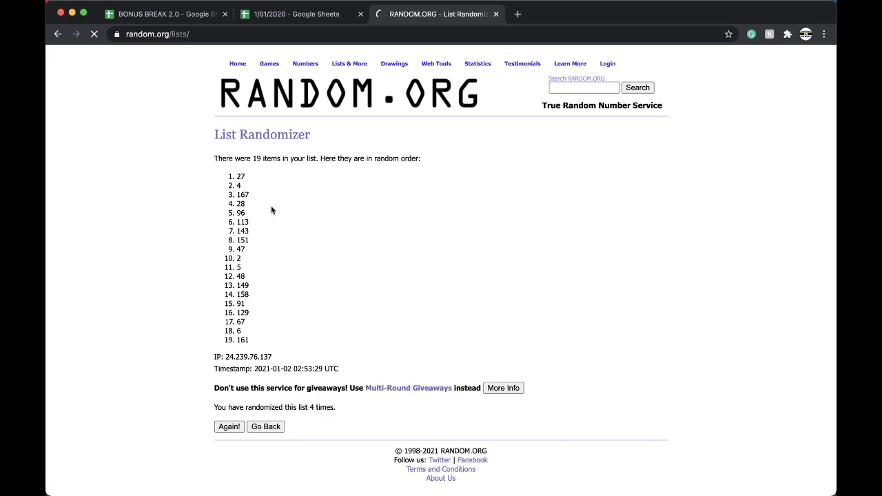
Step: In the 1/01/2020 Google Sheets file, fill the column E cell containing 113 with yellow
{"action": "left_click", "coordinate": [331, 15]}
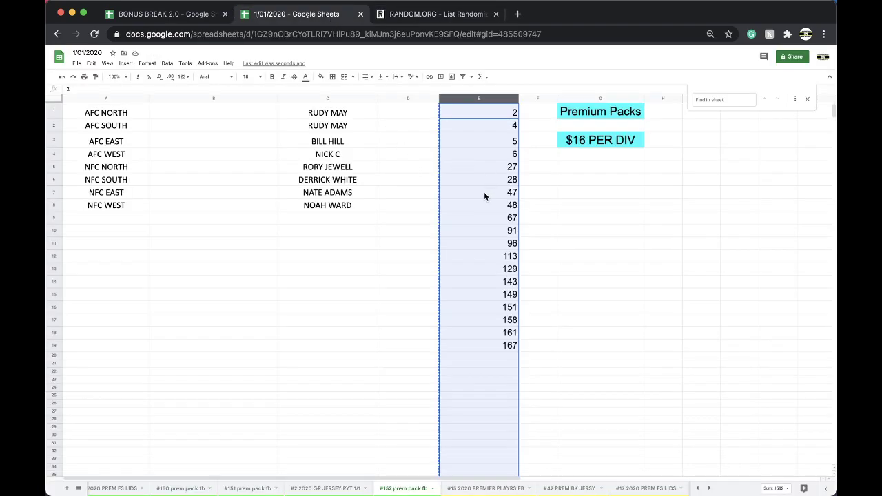
{"action": "left_click", "coordinate": [482, 256]}
{"action": "left_click", "coordinate": [320, 77]}
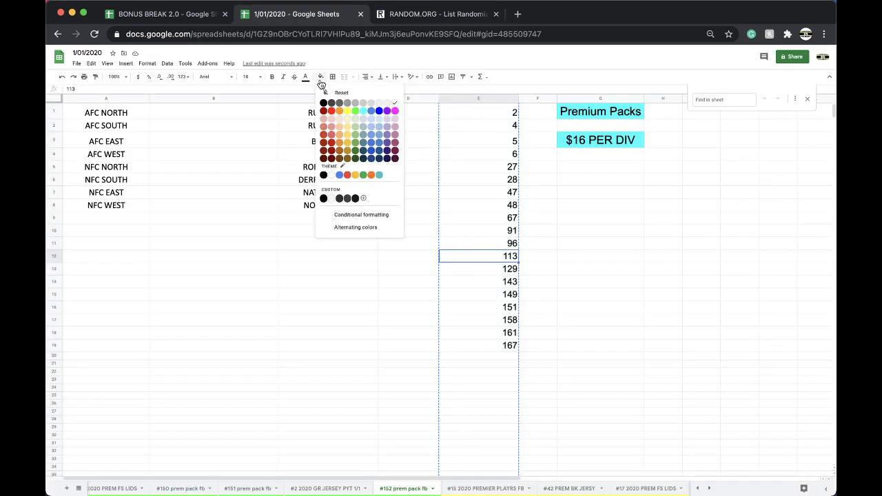
{"action": "left_click", "coordinate": [347, 111]}
Step: Duplicate the #152 prem pack fb sheet and rename the copy #153 prem pack fb
{"action": "left_click", "coordinate": [433, 488]}
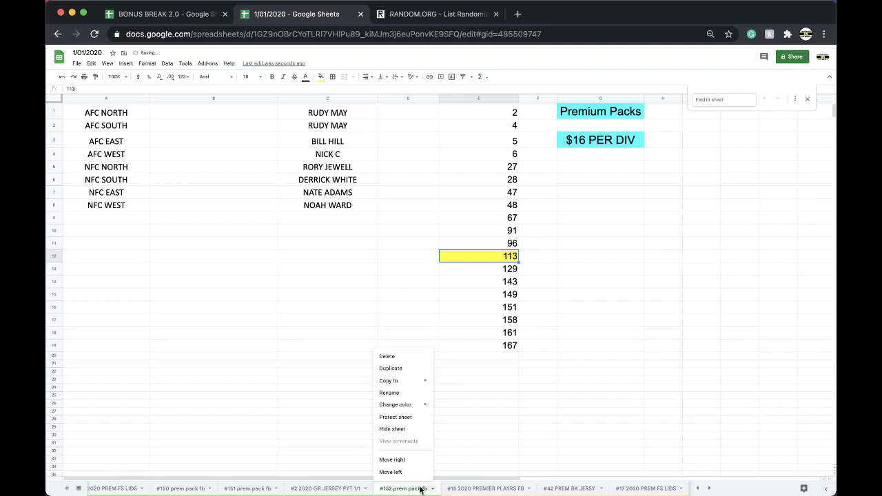
{"action": "left_click", "coordinate": [418, 373]}
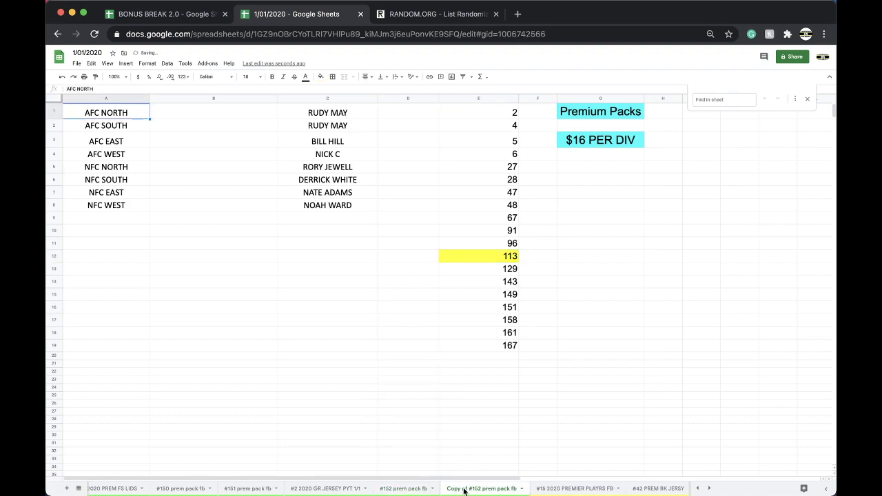
{"action": "left_click_drag", "start_coordinate": [485, 489], "coordinate": [447, 488]}
{"action": "type", "text": "#1"}
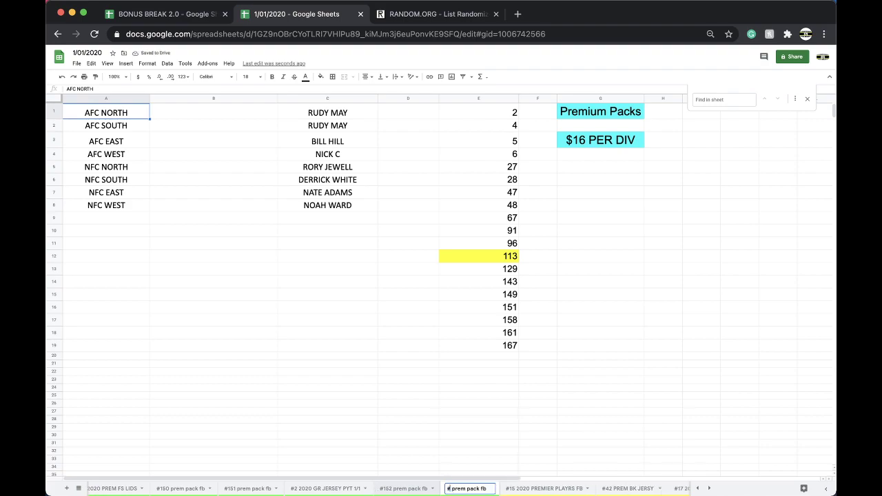
{"action": "type", "text": "53"}
{"action": "left_click", "coordinate": [414, 463]}
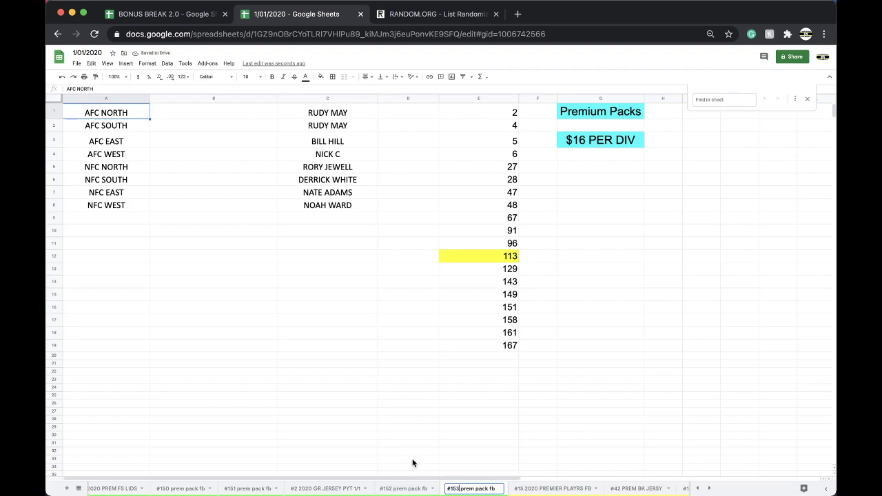
Step: Change the tab color of the #153 prem pack fb sheet to yellow
{"action": "right_click", "coordinate": [457, 488]}
{"action": "mouse_move", "coordinate": [482, 405]}
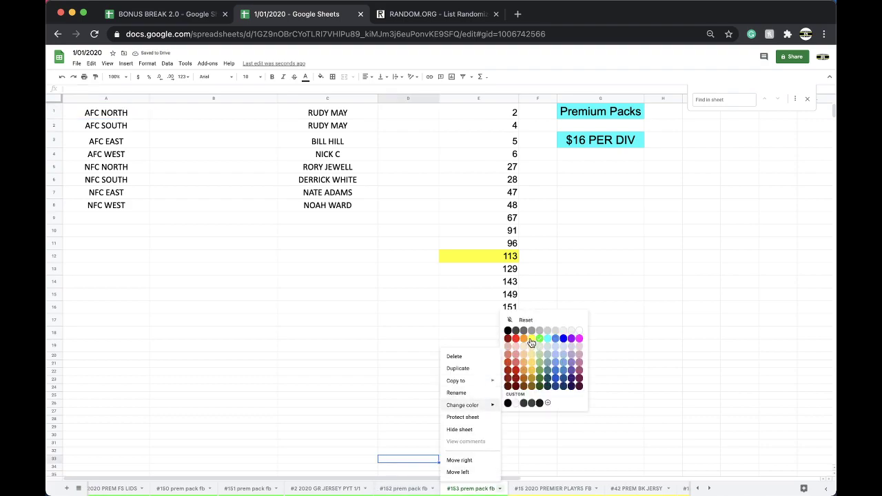
{"action": "left_click", "coordinate": [501, 265]}
Step: Remove 113 from column E by moving the values 129 through 167 up one row to start at E12
{"action": "left_click_drag", "start_coordinate": [497, 267], "coordinate": [501, 345]}
{"action": "key", "text": "super+c"}
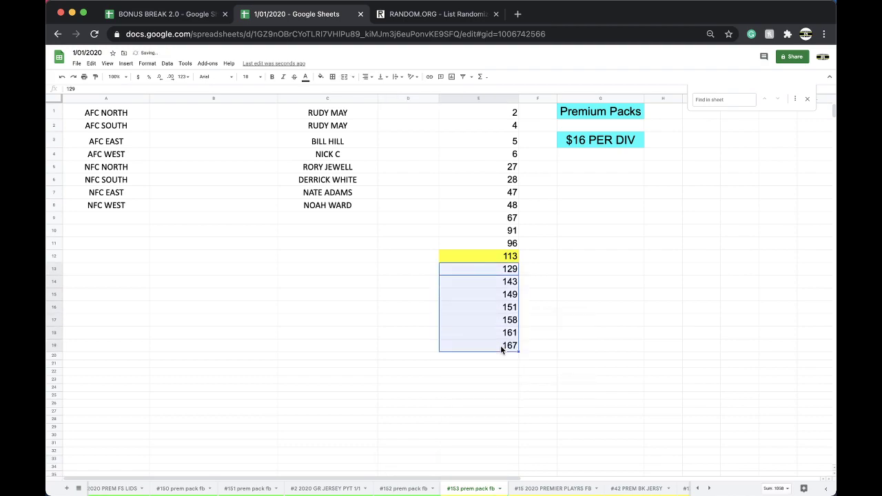
{"action": "key", "text": "Delete"}
{"action": "left_click", "coordinate": [474, 252]}
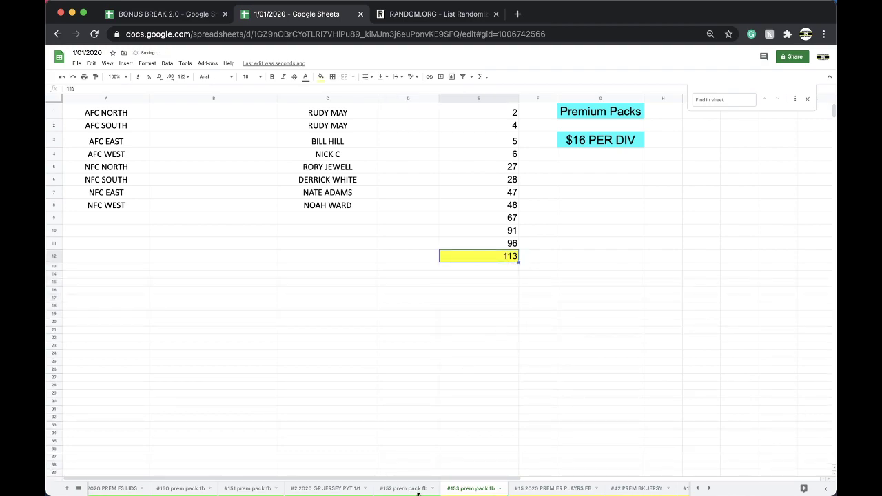
{"action": "key", "text": "super+v"}
Step: Move the #153 prem pack fb sheet behind #17 2020 PREM FS LIDS and reopen the #152 prem pack fb sheet
{"action": "scroll", "coordinate": [400, 491], "scroll_direction": "right", "scroll_amount": 3}
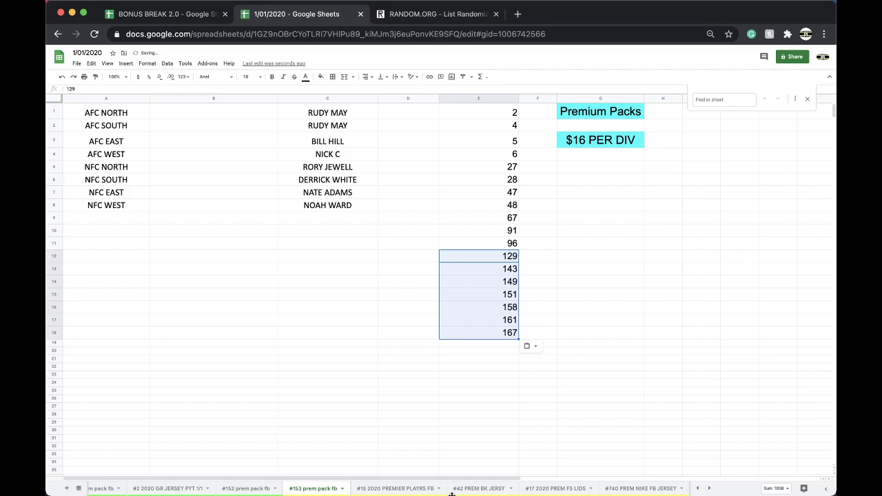
{"action": "mouse_move", "coordinate": [576, 492]}
{"action": "left_mouse_down"}
{"action": "mouse_move", "coordinate": [586, 492]}
{"action": "mouse_move", "coordinate": [548, 492]}
{"action": "mouse_move", "coordinate": [576, 492]}
{"action": "left_mouse_up"}
{"action": "left_click", "coordinate": [370, 488]}
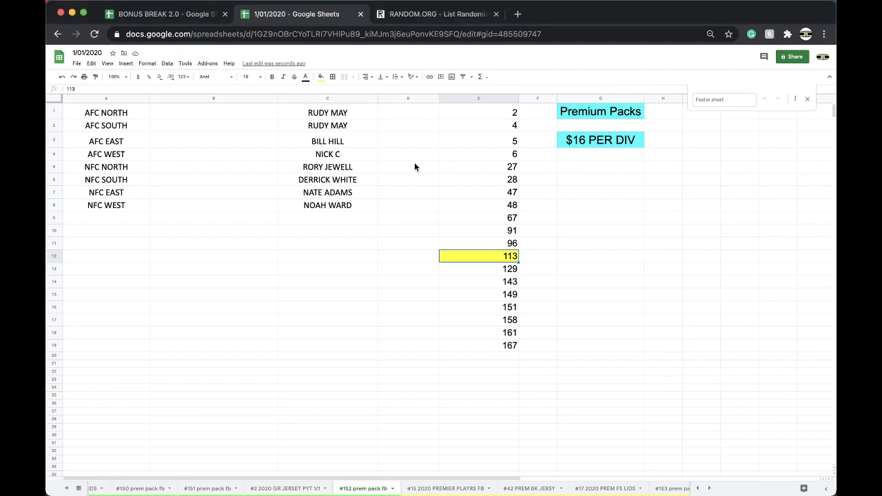
Step: Copy the eight participant names from C1:C8 into a fresh RANDOM.ORG List Randomizer form
{"action": "left_click_drag", "start_coordinate": [326, 111], "coordinate": [338, 204]}
{"action": "key", "text": "ctrl+c"}
{"action": "left_click", "coordinate": [443, 20]}
{"action": "left_click", "coordinate": [422, 29]}
{"action": "key", "text": "Return"}
{"action": "left_click", "coordinate": [268, 253]}
{"action": "key", "text": "ctrl+v"}
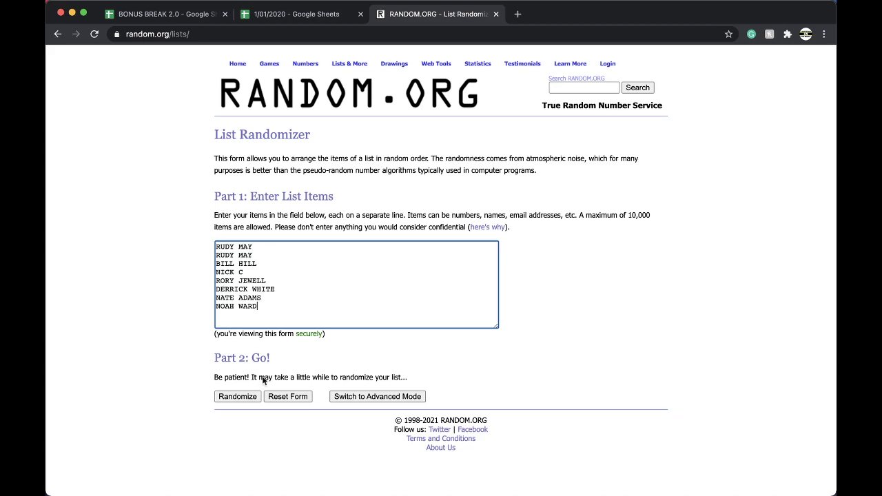
Step: Randomize the list of participant names five times
{"action": "left_click", "coordinate": [244, 396]}
{"action": "left_click", "coordinate": [228, 308]}
{"action": "left_click", "coordinate": [228, 327]}
{"action": "left_click", "coordinate": [229, 327]}
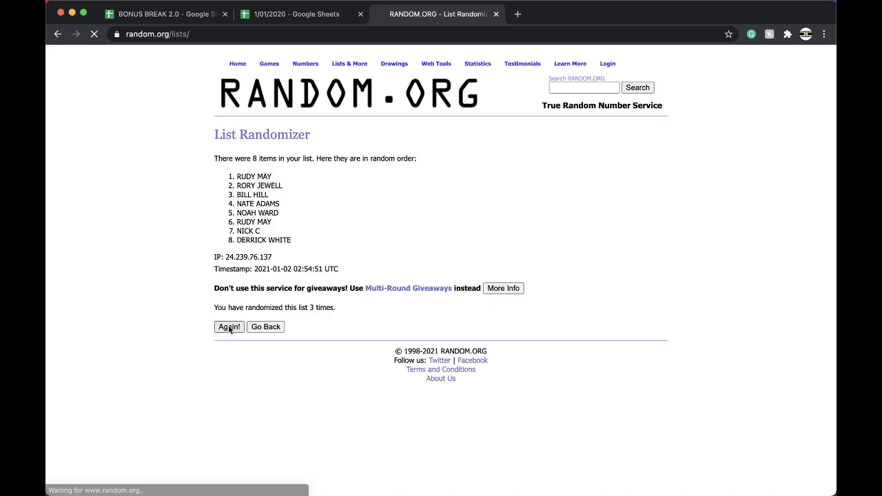
{"action": "left_click", "coordinate": [229, 328]}
Step: Copy the randomized names into column B of the #152 prem pack fb sheet from B1 and set their font size to 18
{"action": "left_click_drag", "start_coordinate": [236, 175], "coordinate": [295, 240]}
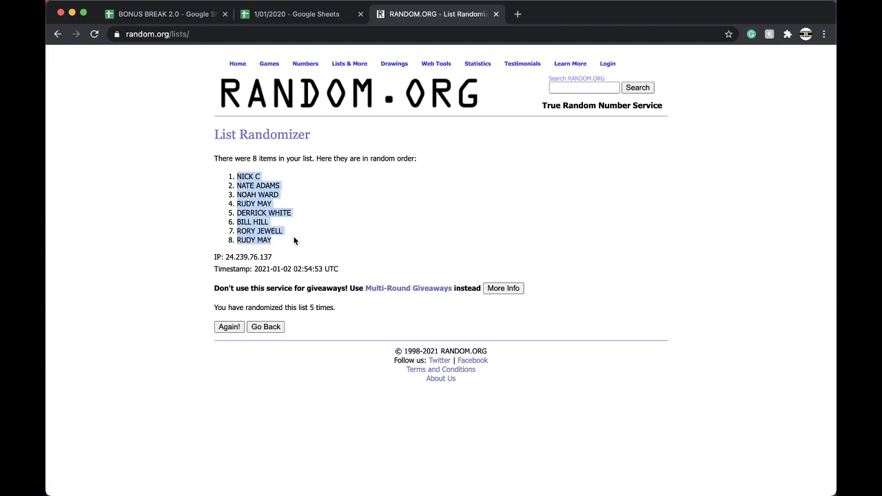
{"action": "left_click", "coordinate": [303, 15]}
{"action": "left_click", "coordinate": [217, 118]}
{"action": "key", "text": "super+v"}
{"action": "left_click", "coordinate": [248, 76]}
{"action": "left_click", "coordinate": [249, 188]}
{"action": "left_click", "coordinate": [219, 233]}
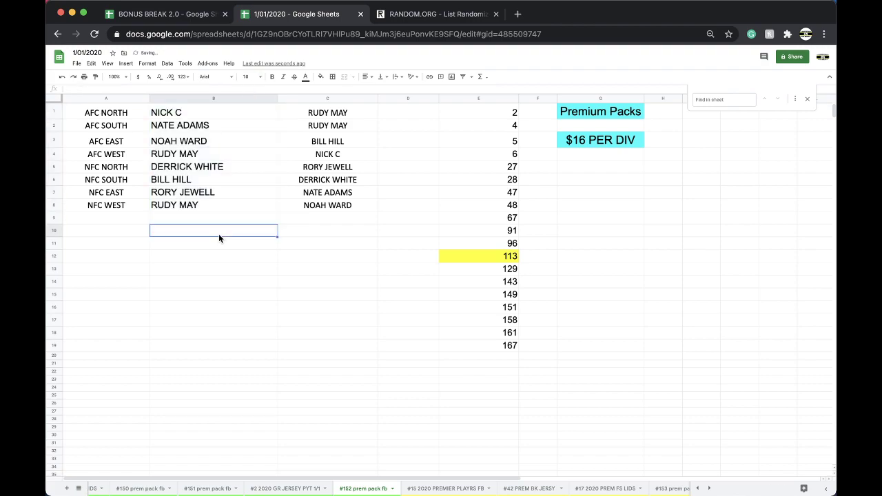
Step: Review which participant in column B is matched with each division in column A
{"action": "left_click", "coordinate": [197, 131]}
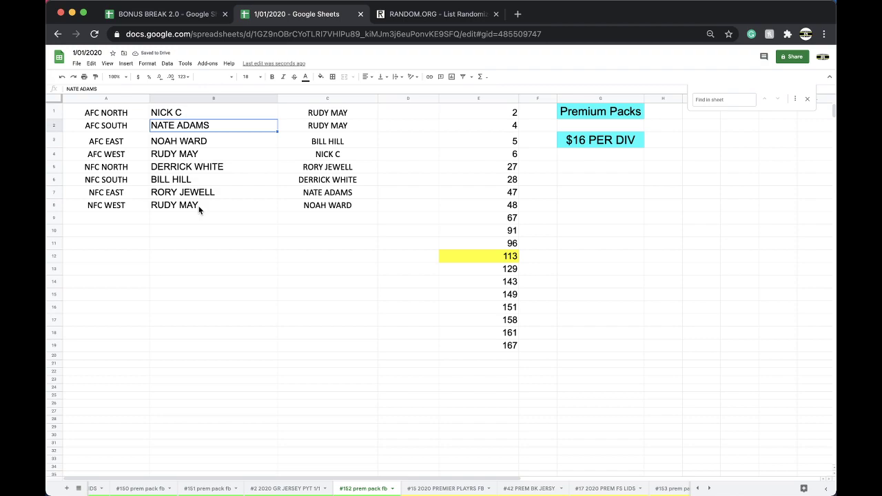
{"action": "left_click", "coordinate": [175, 167]}
{"action": "left_click", "coordinate": [129, 167]}
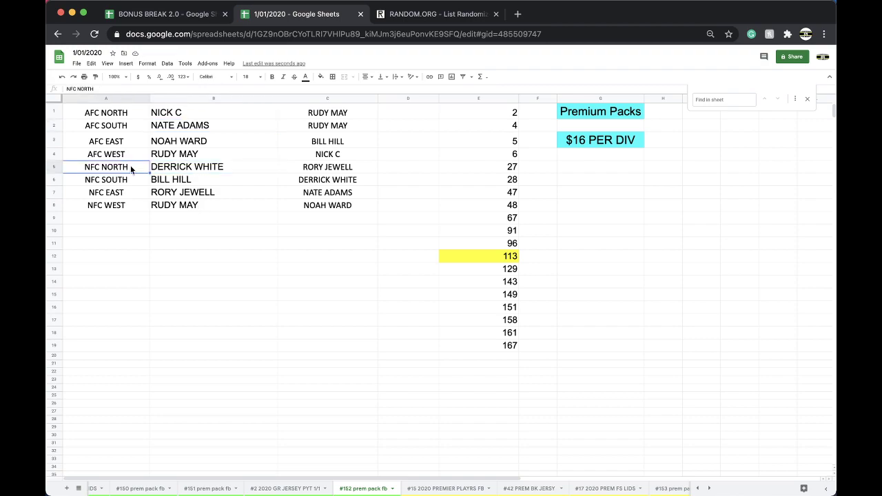
{"action": "left_click", "coordinate": [178, 181]}
{"action": "left_click", "coordinate": [142, 181]}
{"action": "left_click", "coordinate": [168, 195]}
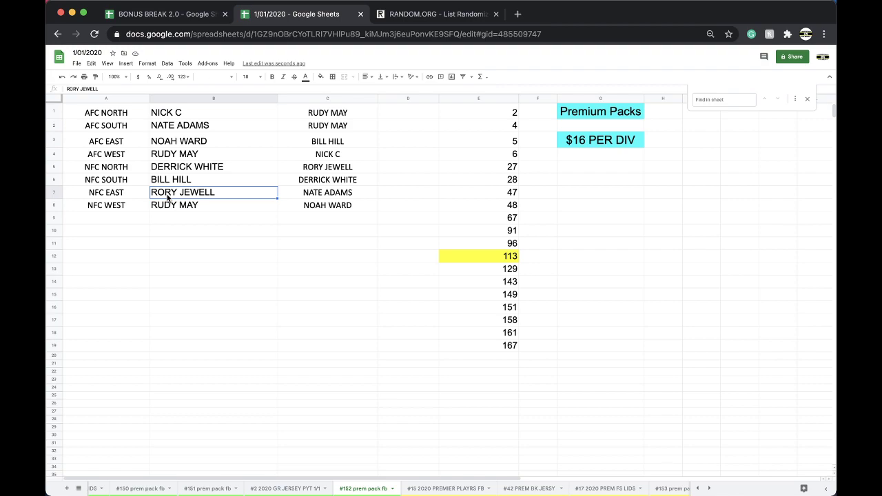
{"action": "left_click", "coordinate": [180, 208]}
{"action": "left_click", "coordinate": [202, 283]}
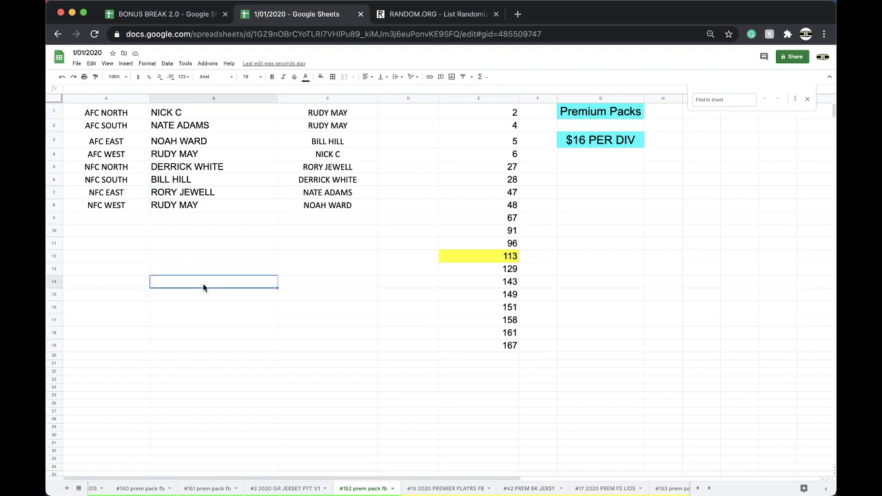